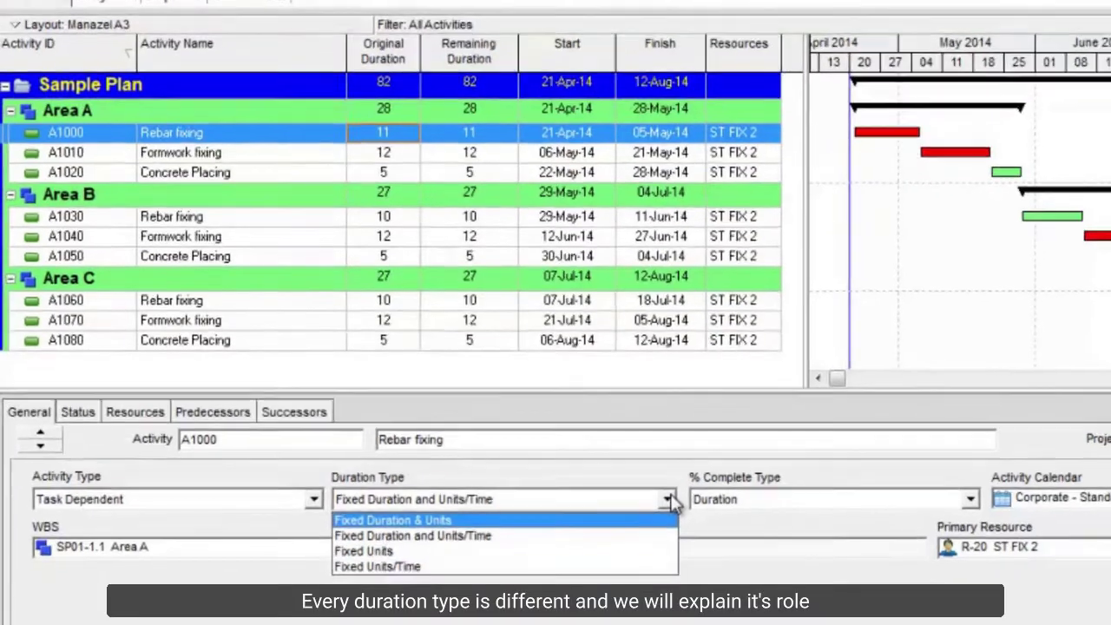
Leave A1000's duration type at Fixed Duration and Units/Time, then reselect A1000 after viewing A1010
left_click(673, 503)
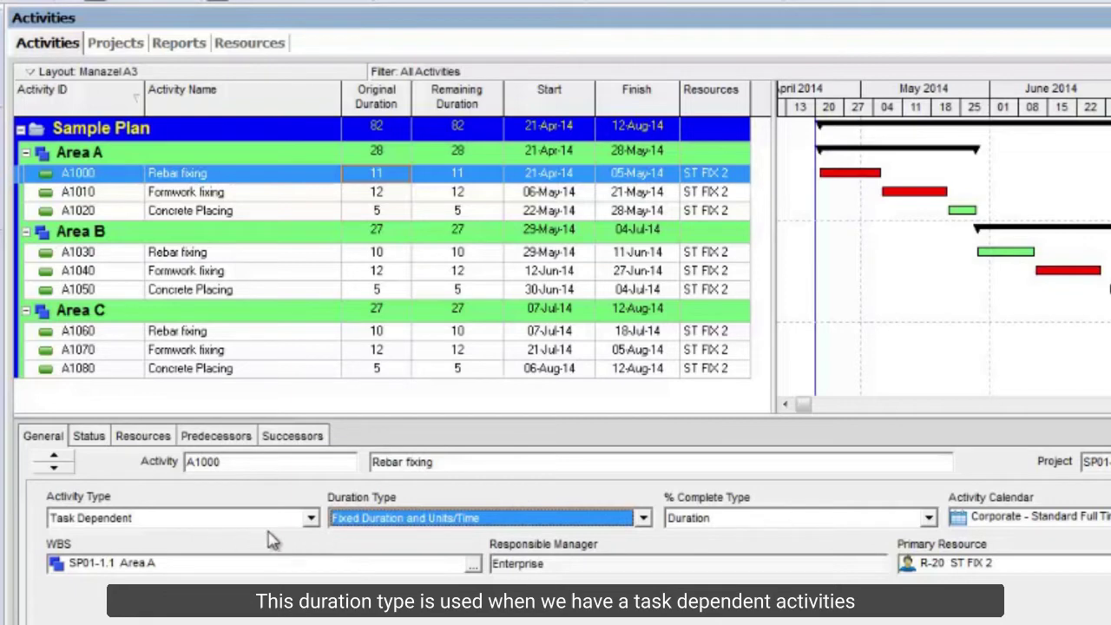
left_click(378, 191)
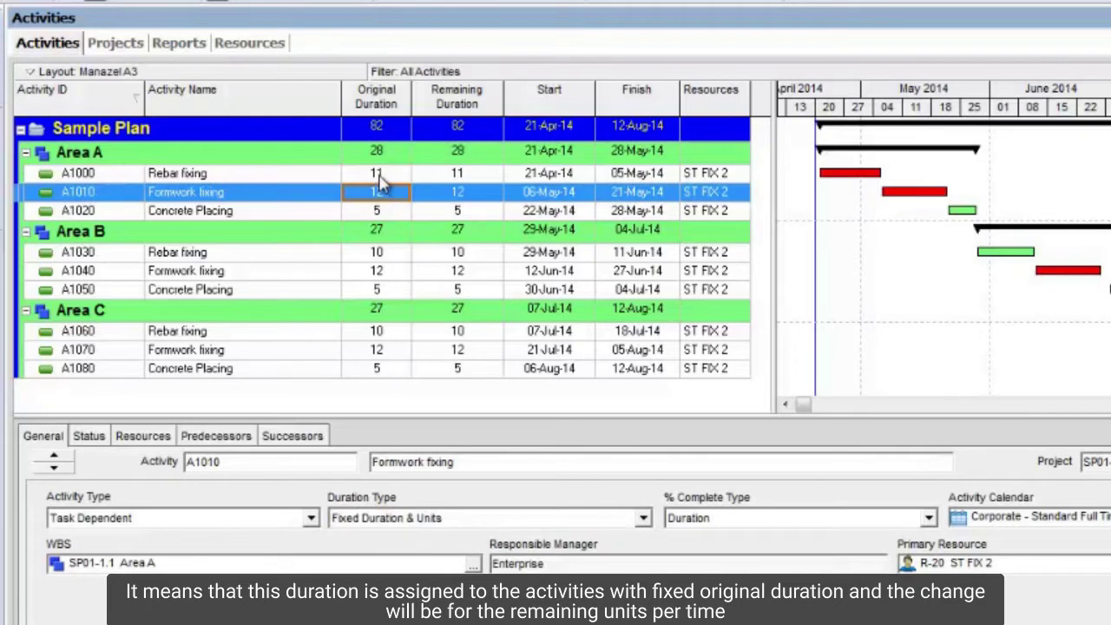
left_click(380, 174)
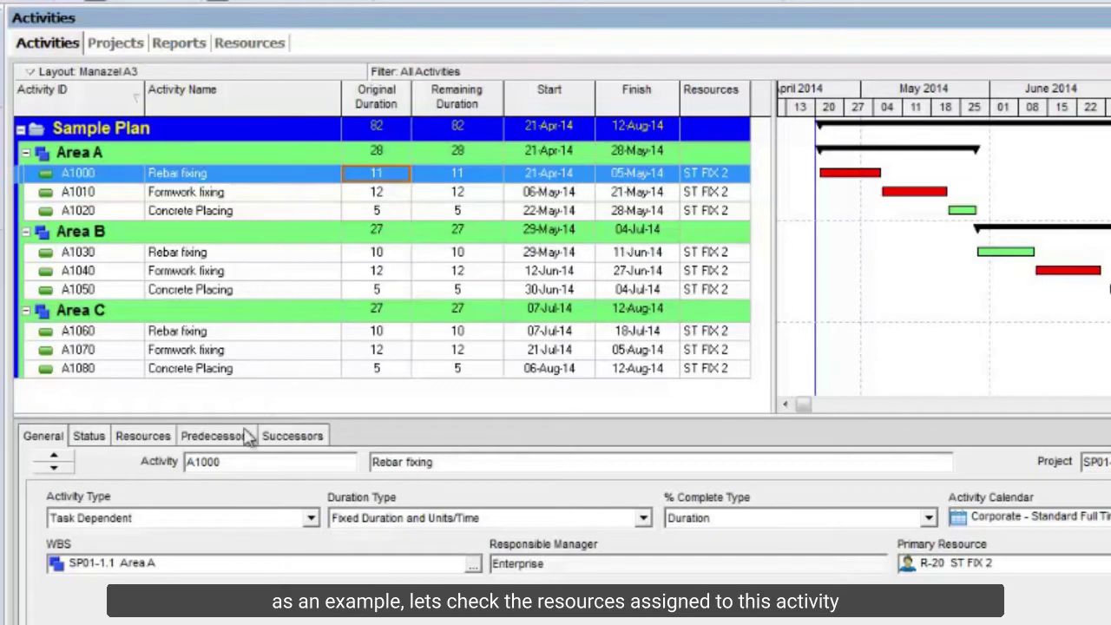
Set A1000's Remaining Units/Time to 8/d in its resource assignment
left_click(170, 437)
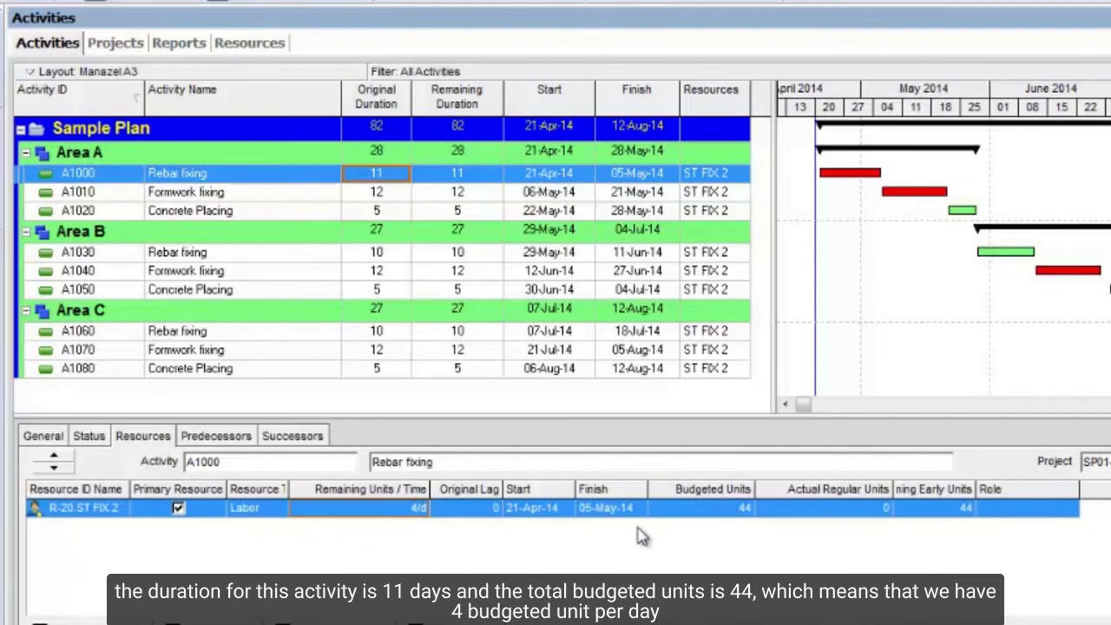
left_click(365, 510)
left_click(298, 507)
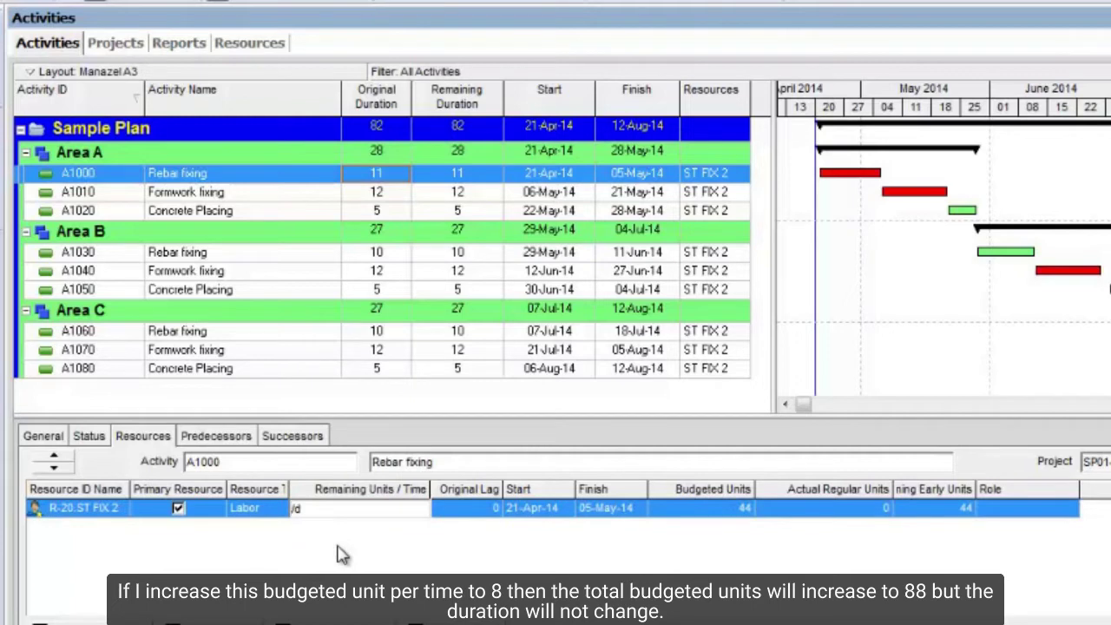
key("Return")
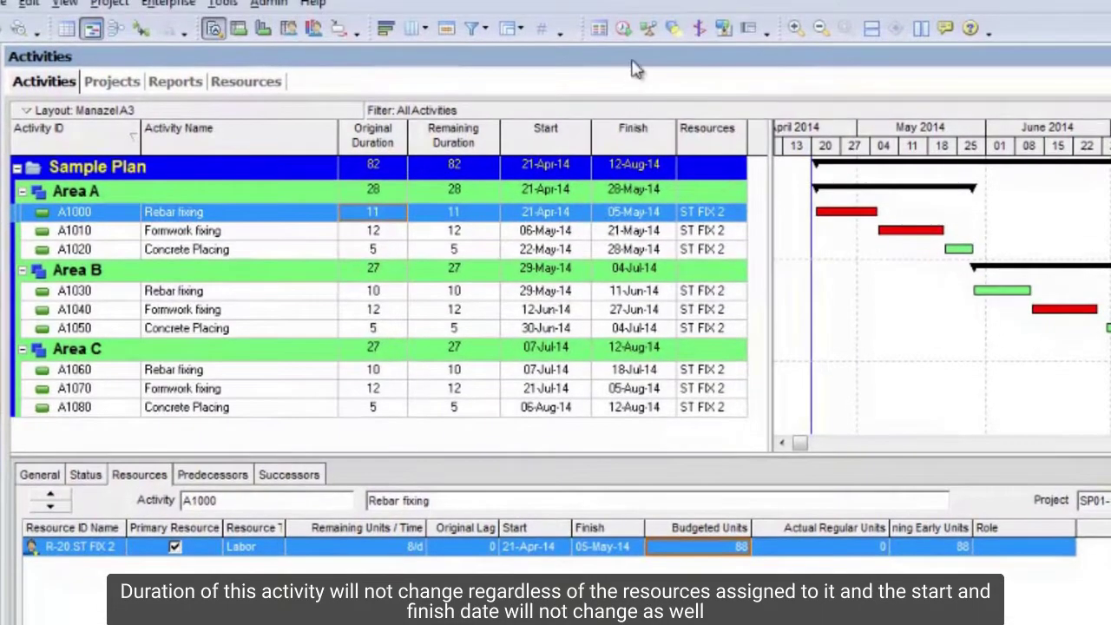
Reschedule the project and return to A1000's General details, still 11 days
left_click(623, 29)
left_click(900, 307)
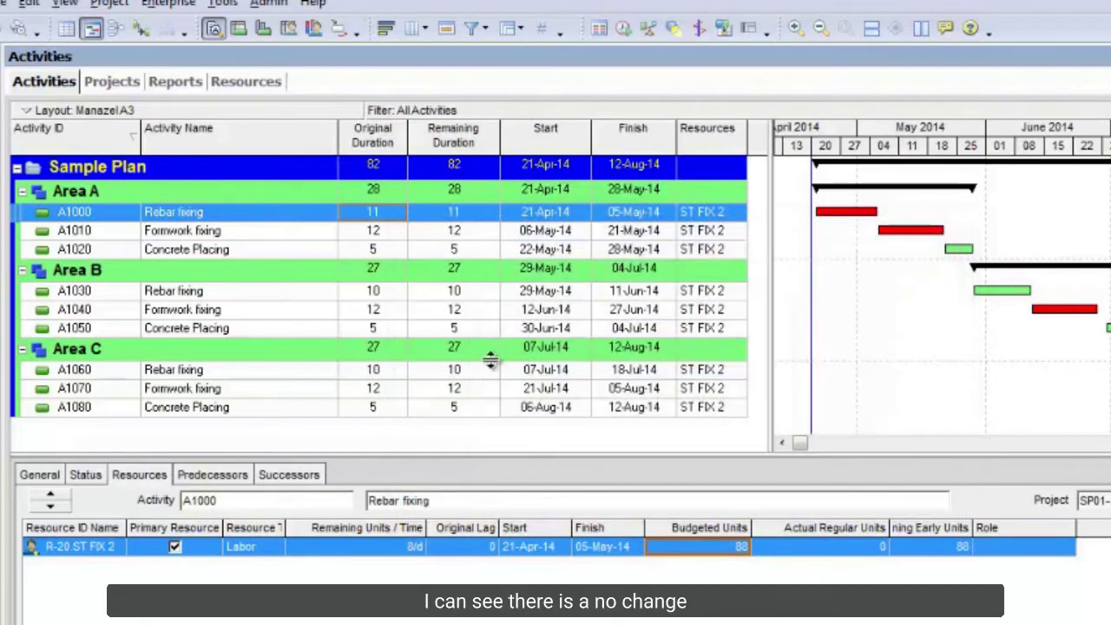
left_click(52, 476)
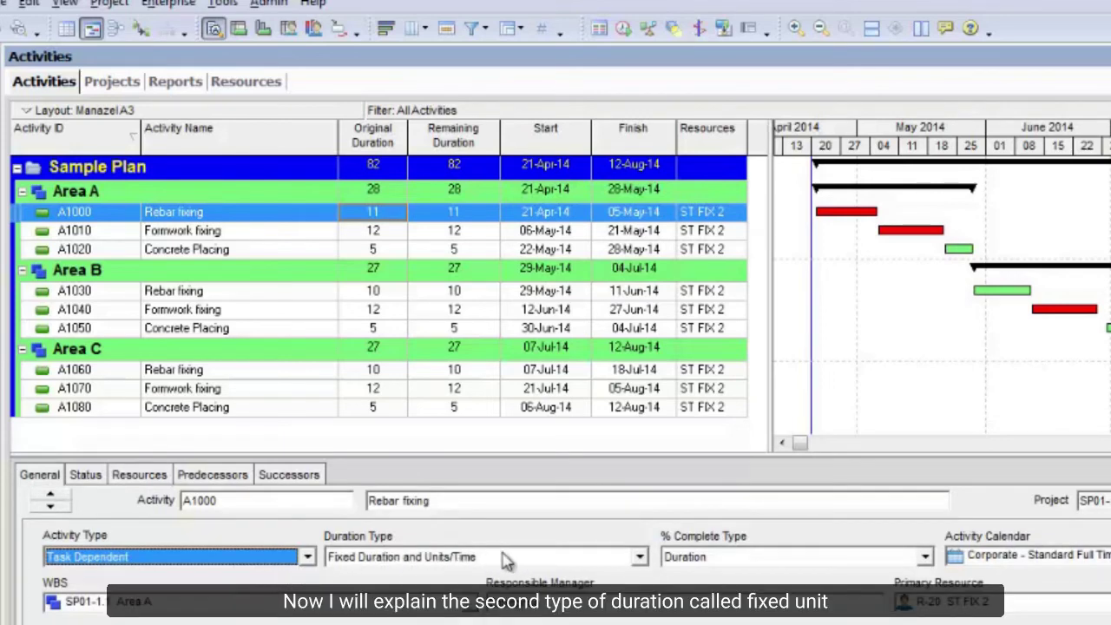
Set A1000's Duration Type to Fixed Units and Activity Type to Resource Dependent
left_click(638, 557)
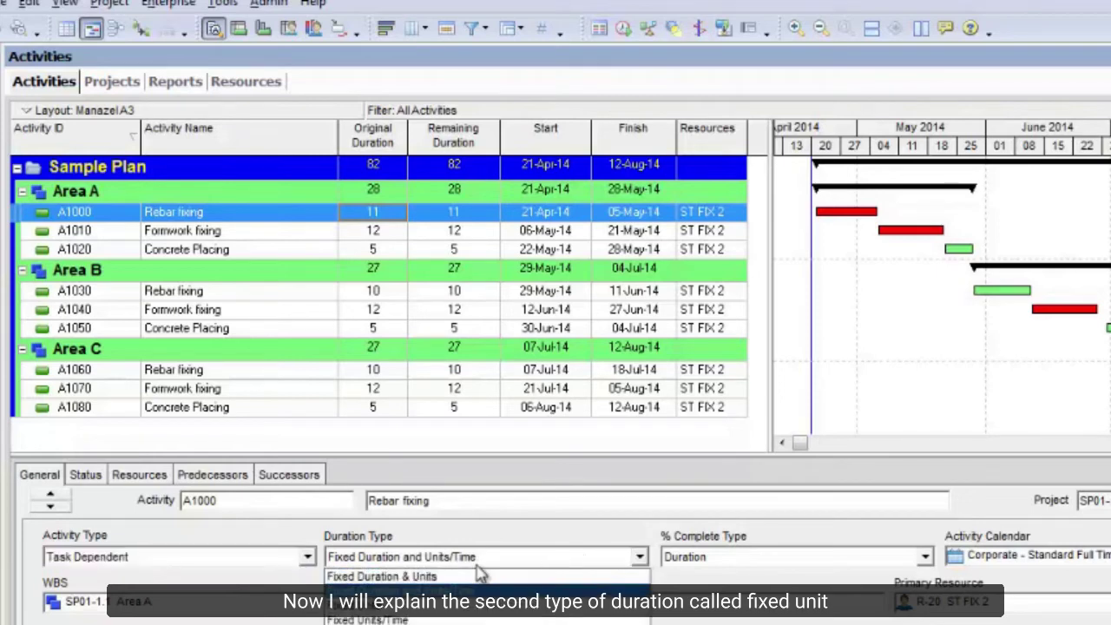
left_click(459, 598)
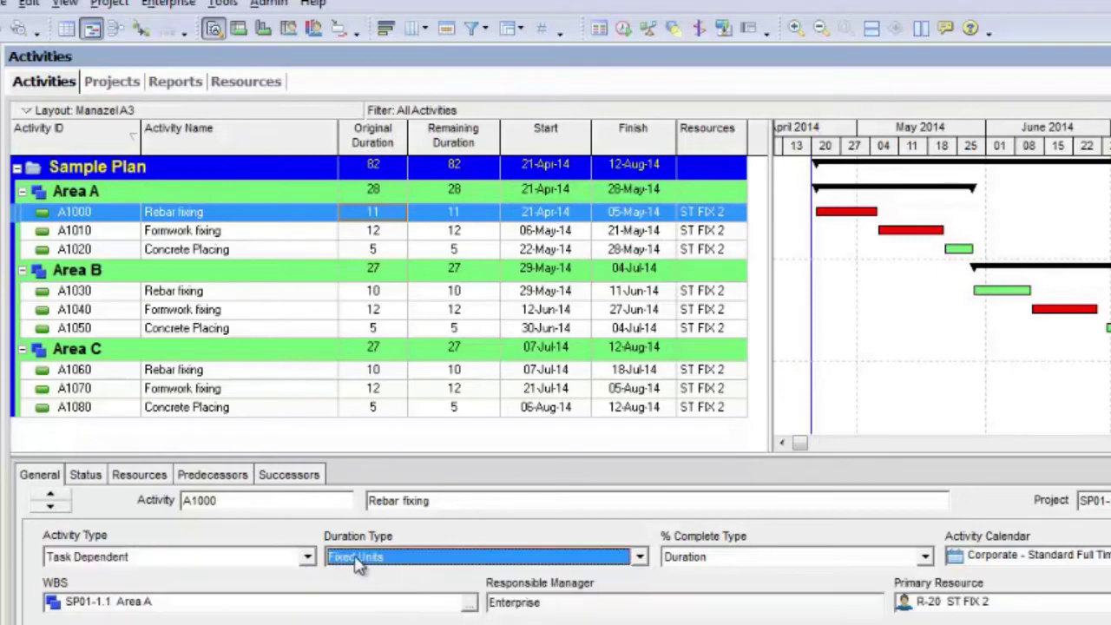
left_click(307, 557)
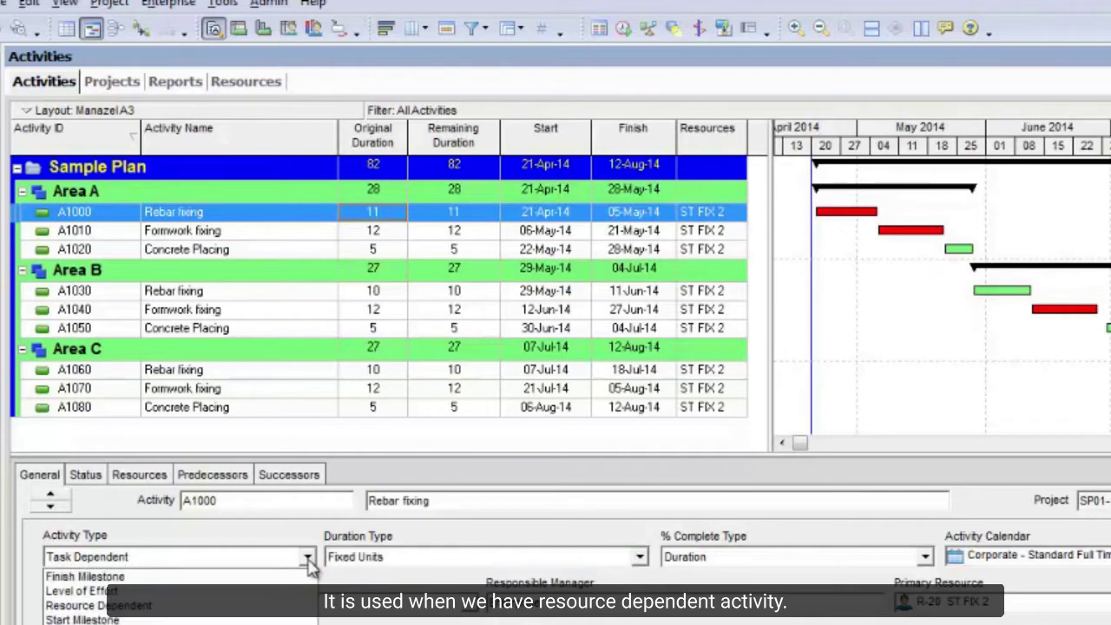
left_click(238, 606)
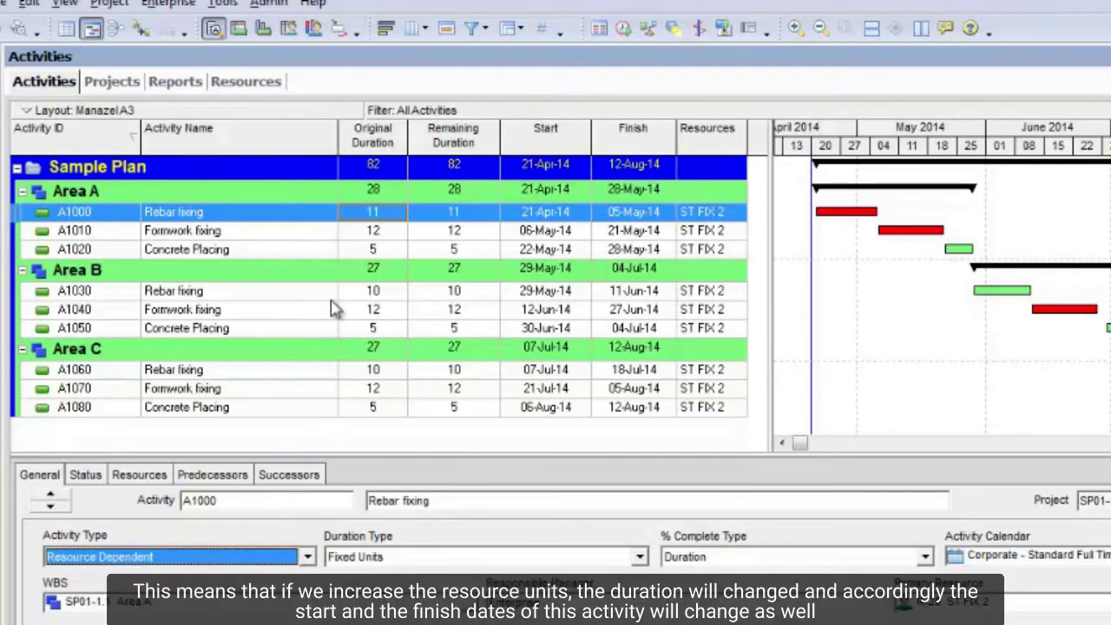
left_click(388, 232)
left_click(380, 214)
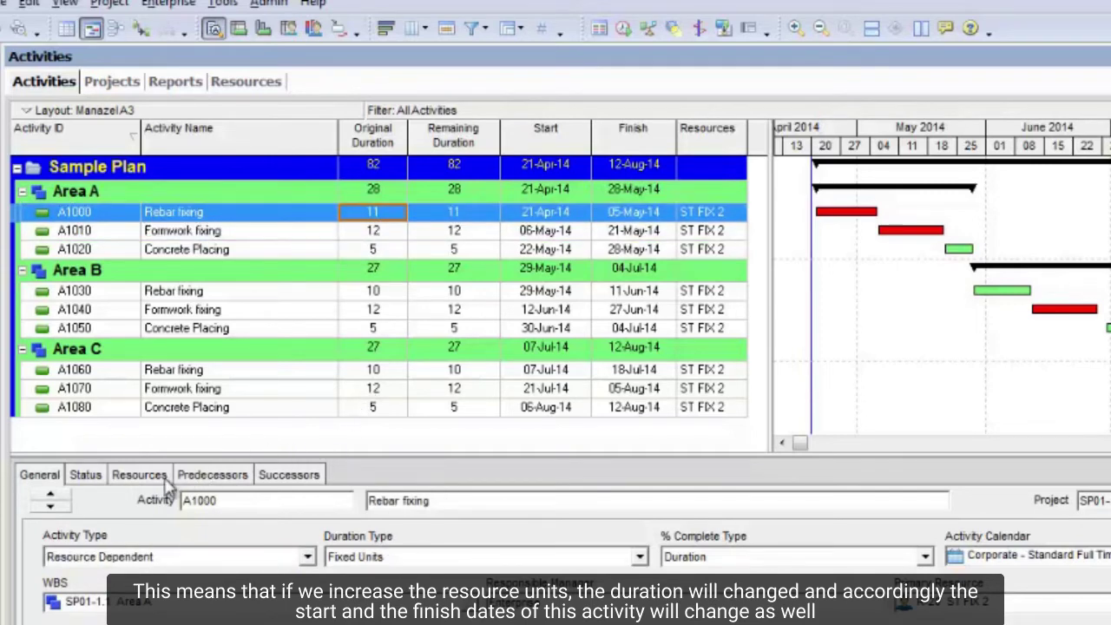
Change A1000's Remaining Units/Time to 12/d, shortening it to 7 days
left_click(139, 475)
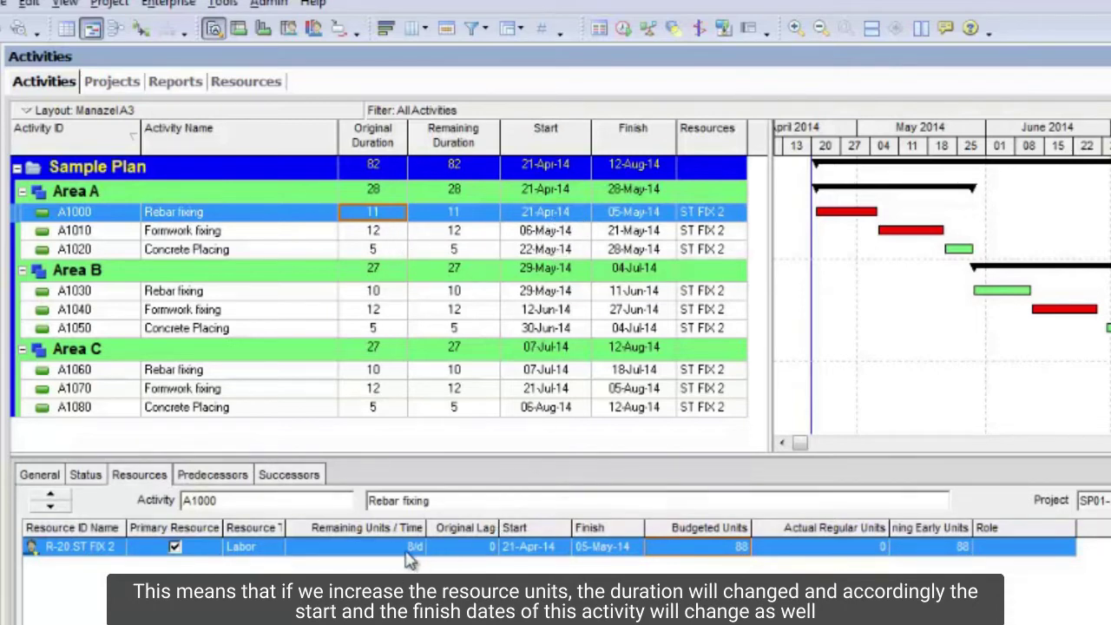
left_click(365, 549)
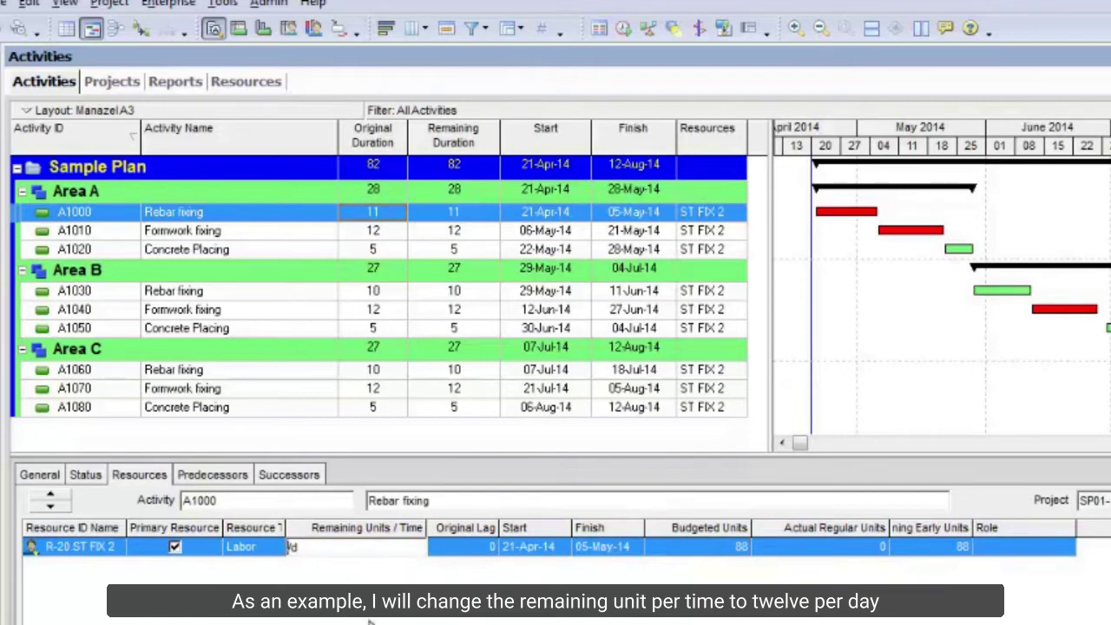
type("12/d")
key("Return")
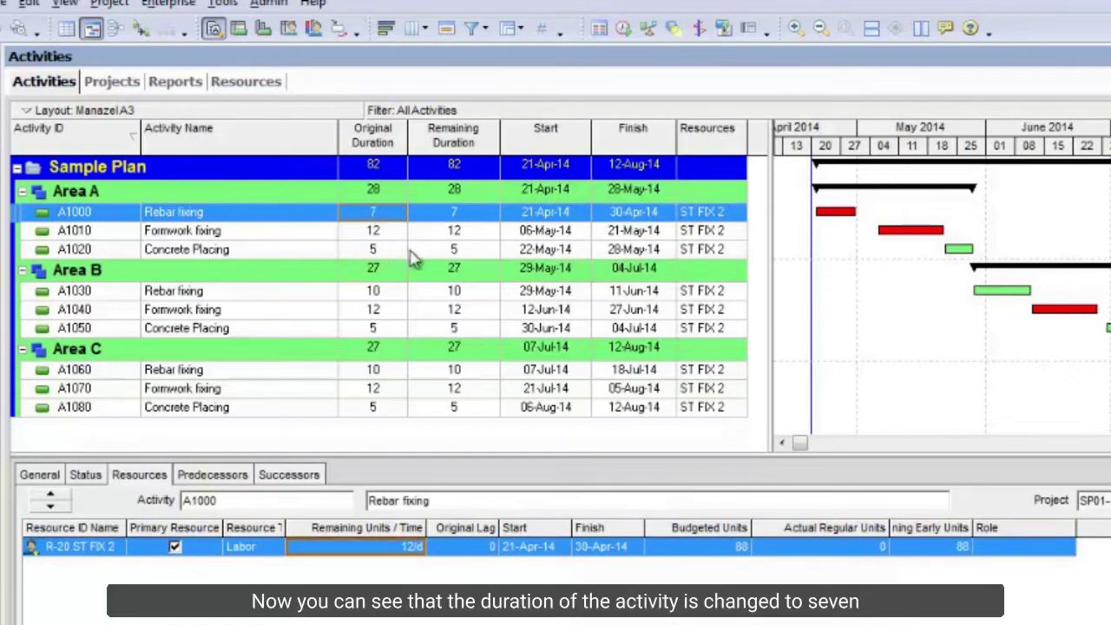
Revert A1000's Remaining Units/Time to 8/d, restoring the 11-day duration
left_click(344, 545)
left_click(300, 546)
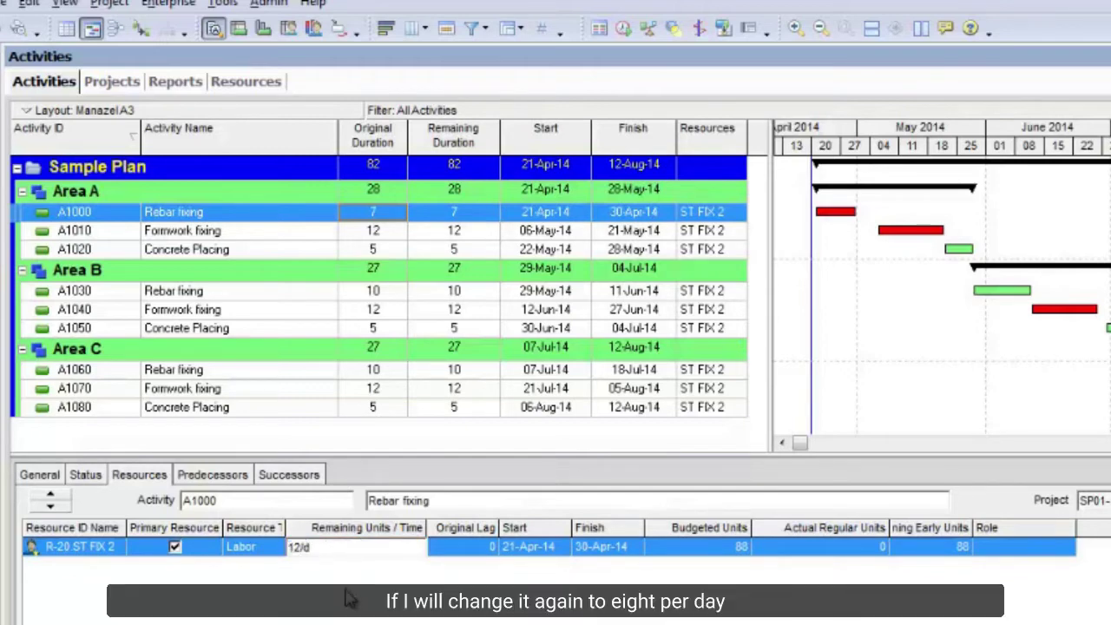
type("8")
key("Return")
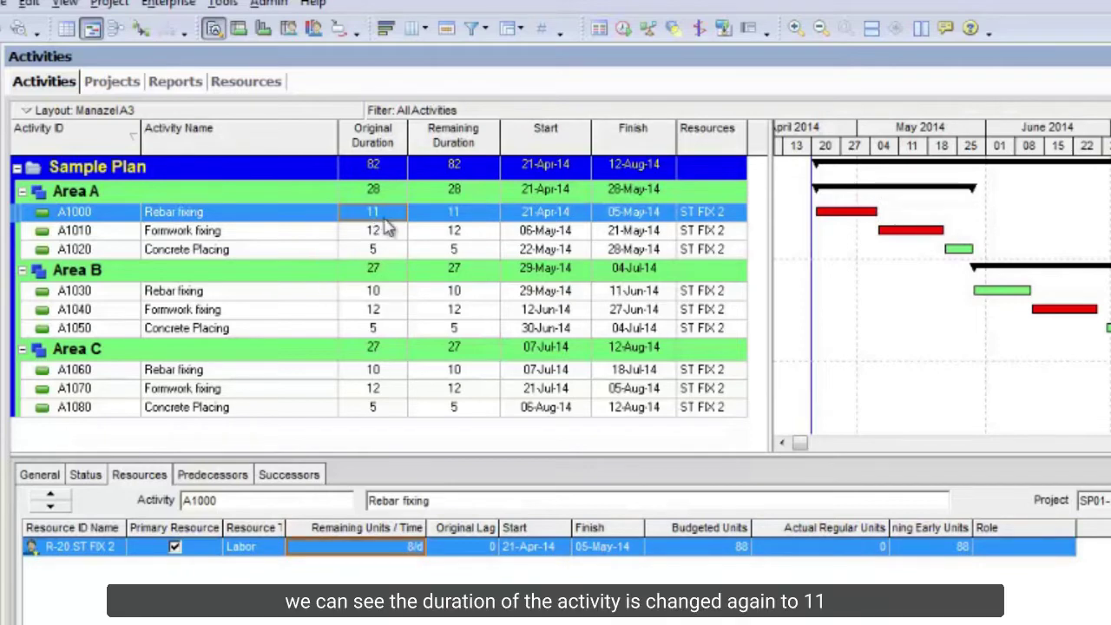
Set A1000 back to 12/d for a 7-day duration and reschedule the project
left_click(362, 548)
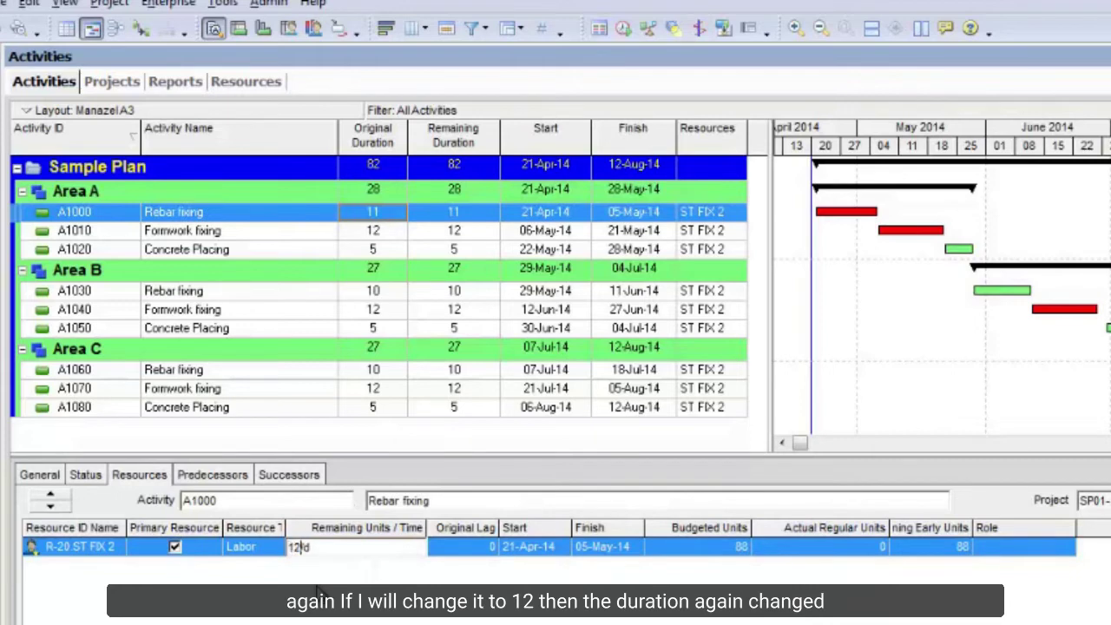
key("Return")
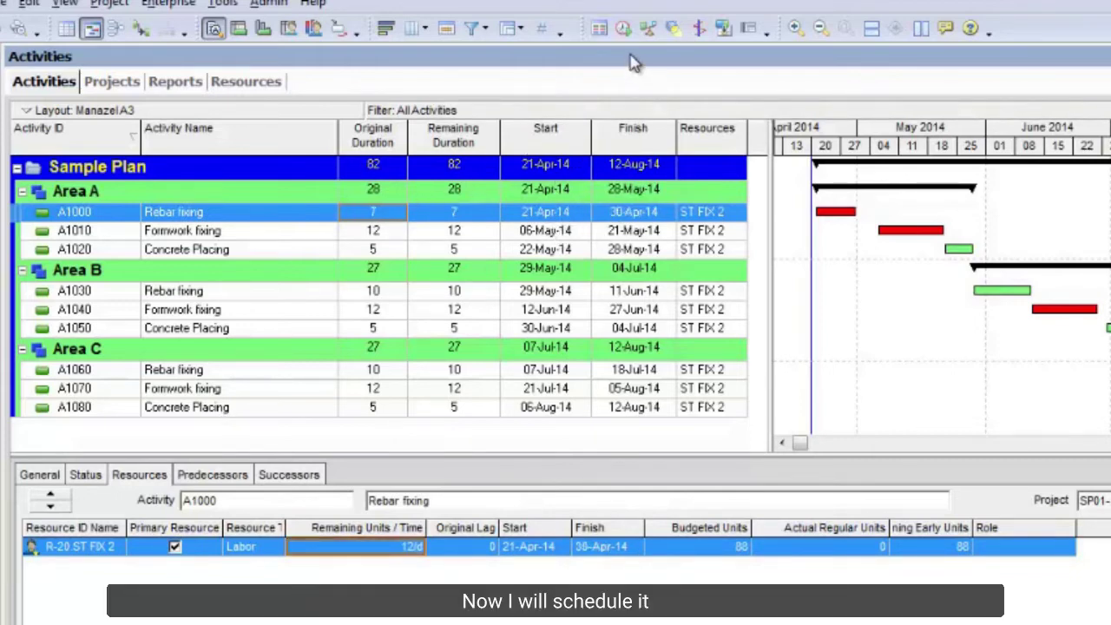
left_click(624, 29)
left_click(894, 313)
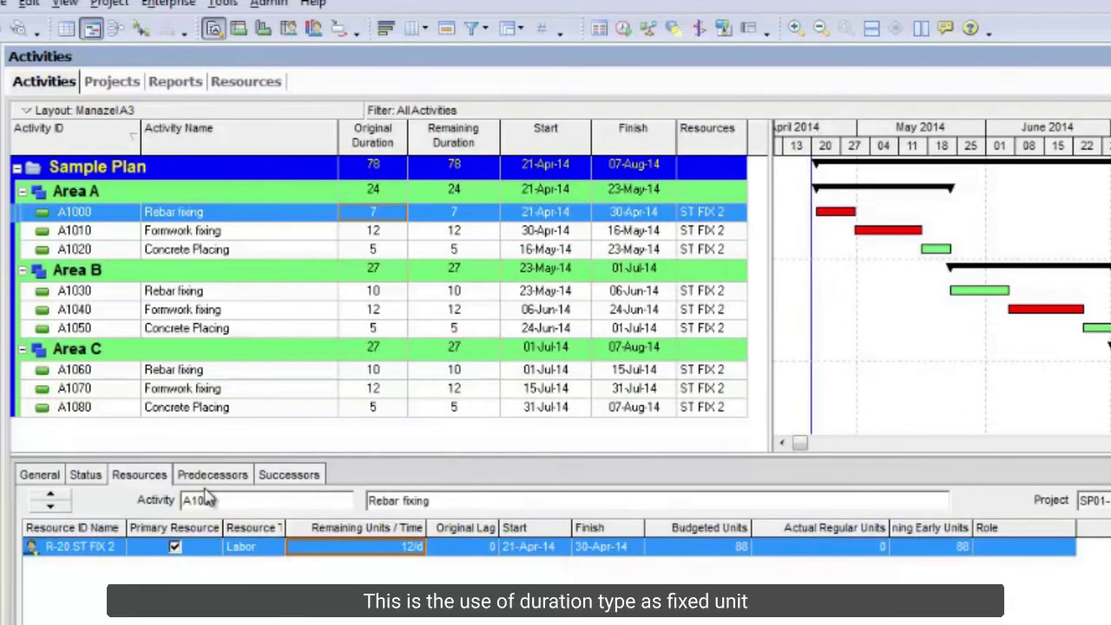
Set A1000's Duration Type to Fixed Duration & Units and Activity Type to Task Dependent
left_click(27, 477)
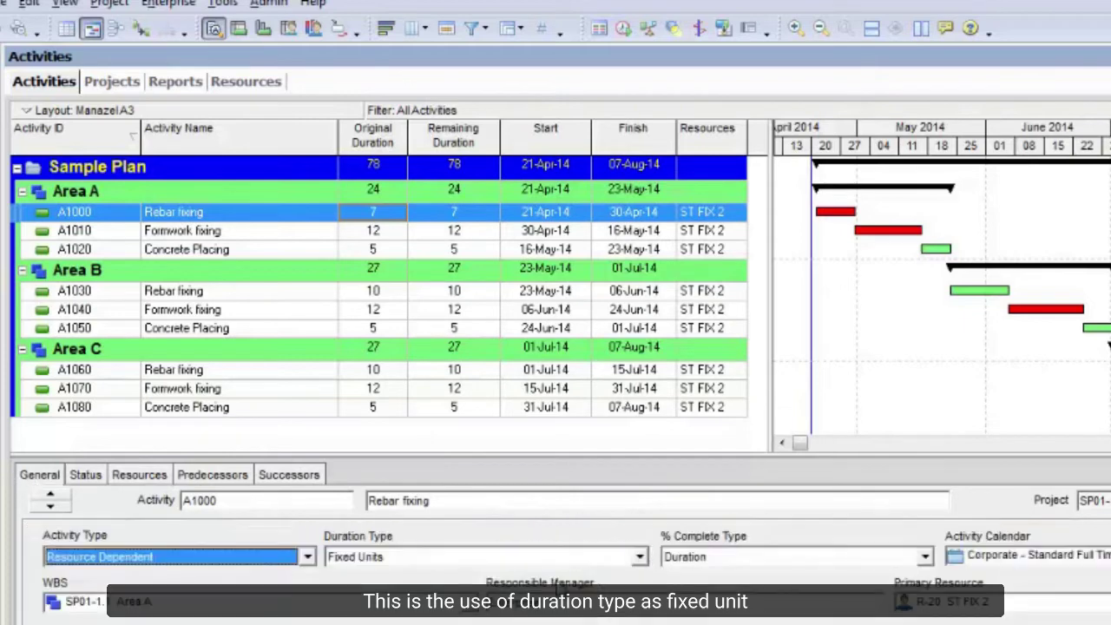
left_click(639, 557)
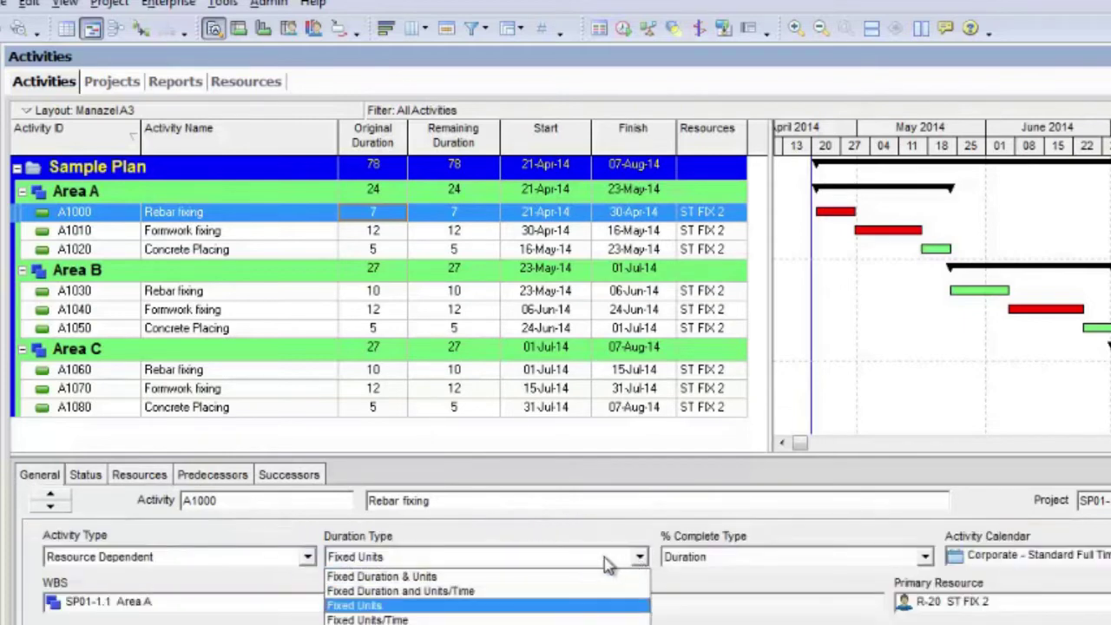
left_click(469, 580)
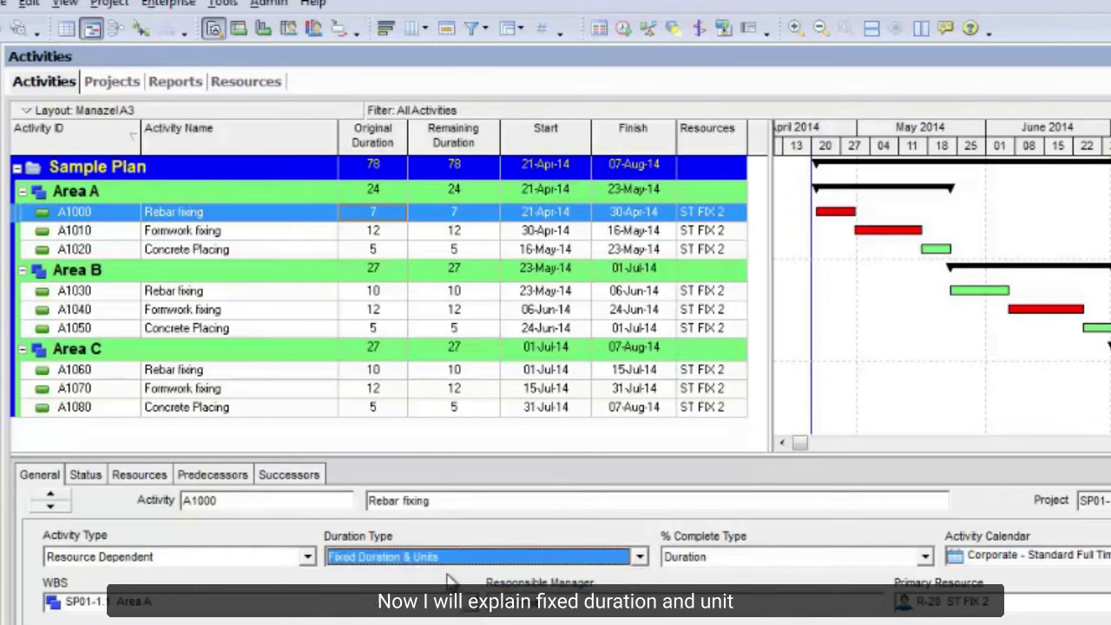
left_click(307, 556)
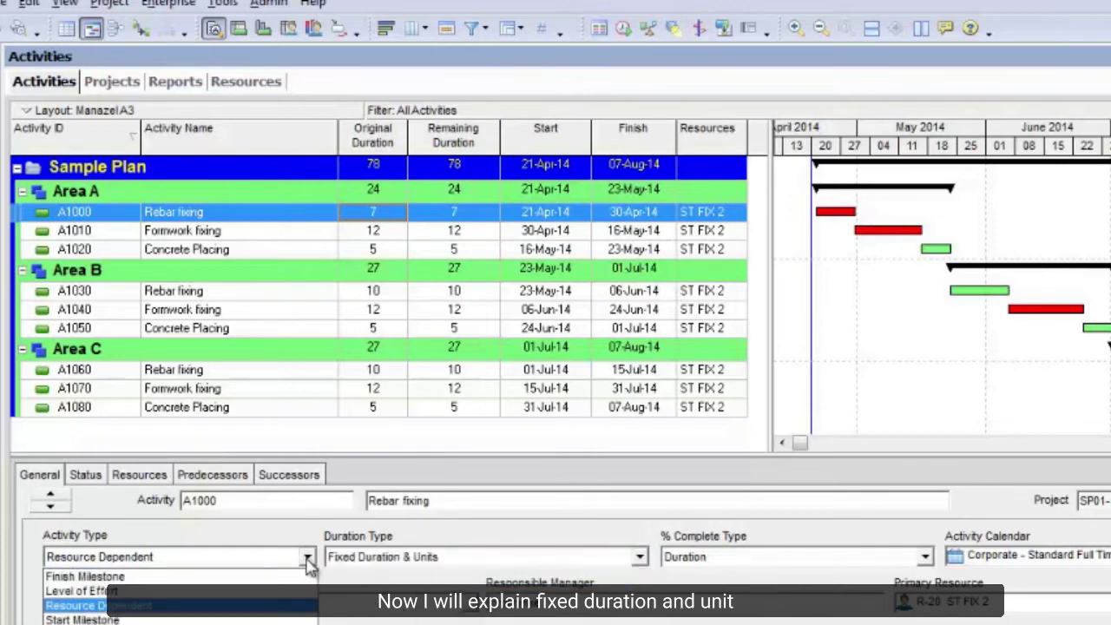
left_click(217, 624)
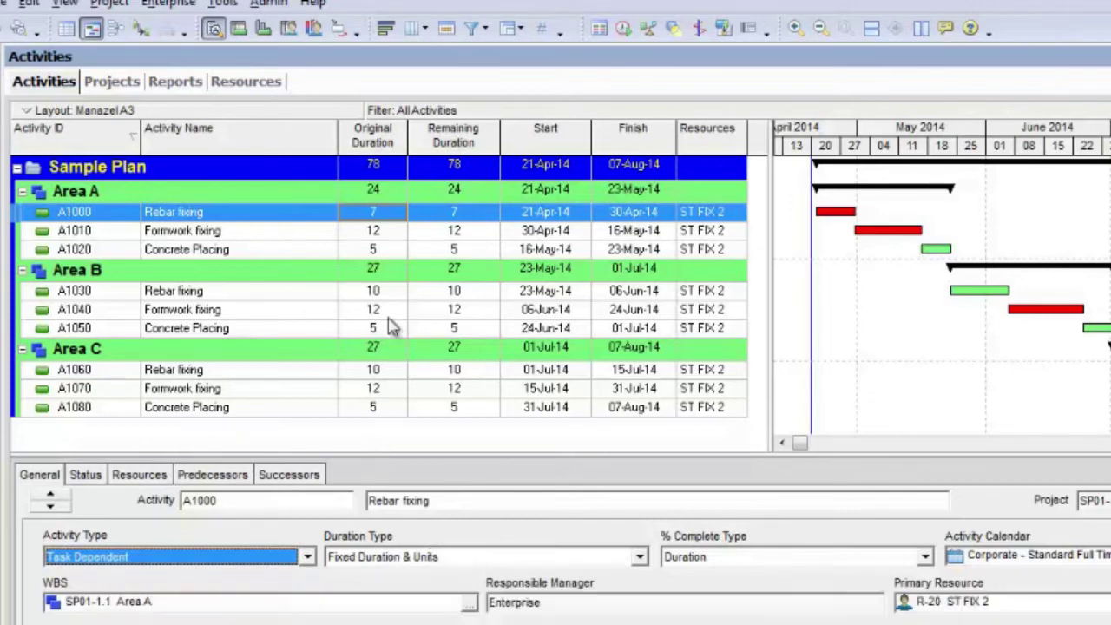
left_click(378, 230)
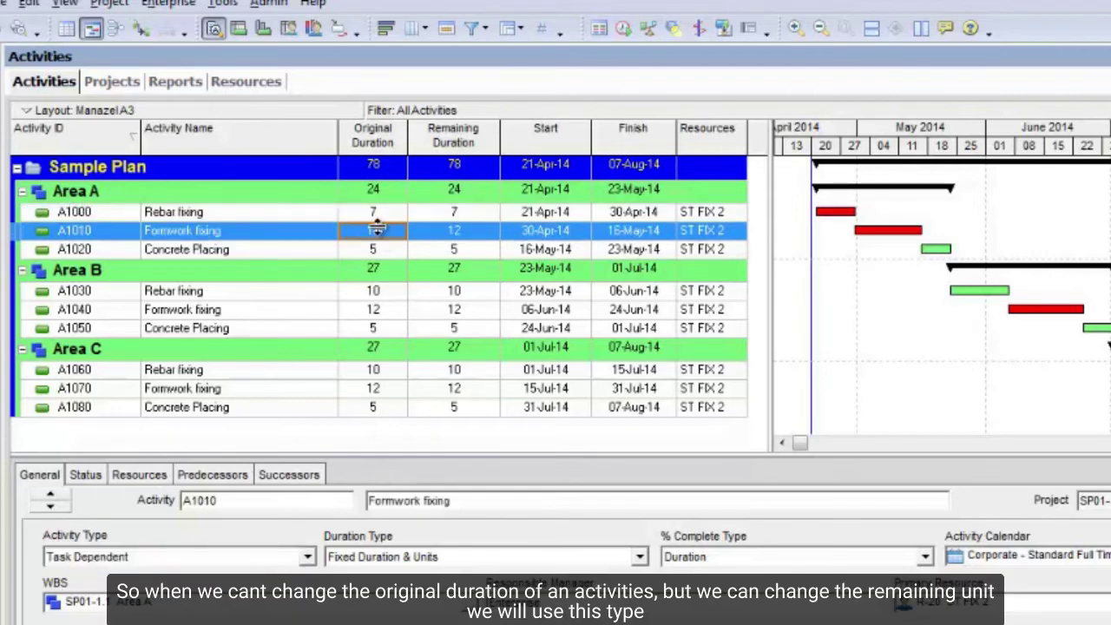
left_click(375, 219)
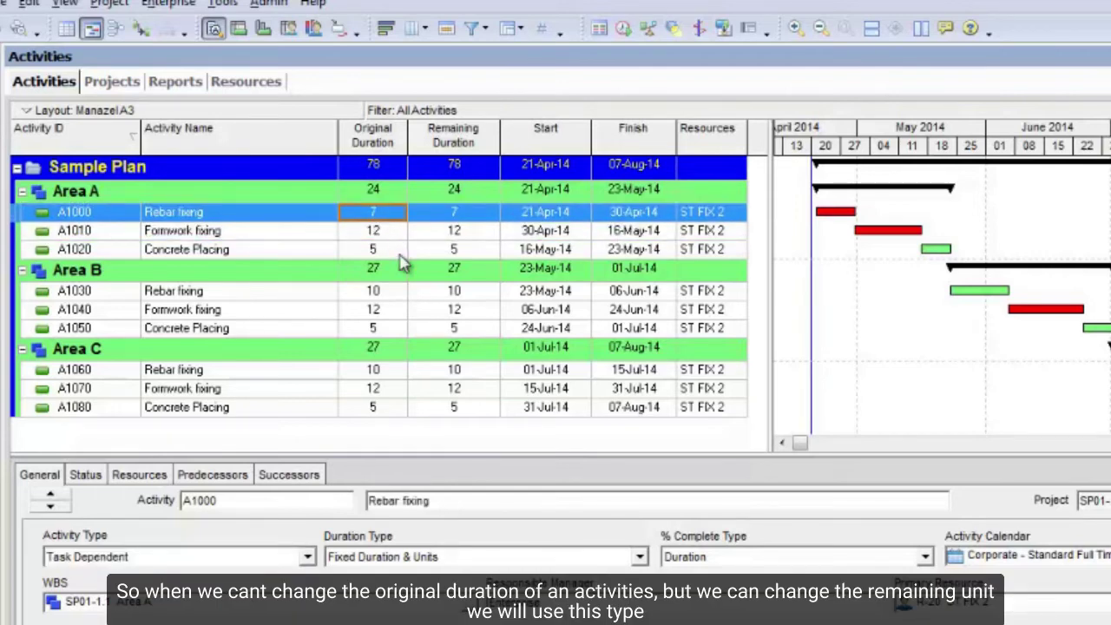
Change A1000's Remaining Units/Time to 8/d and reschedule, keeping the 7-day duration
left_click(130, 477)
left_click(396, 547)
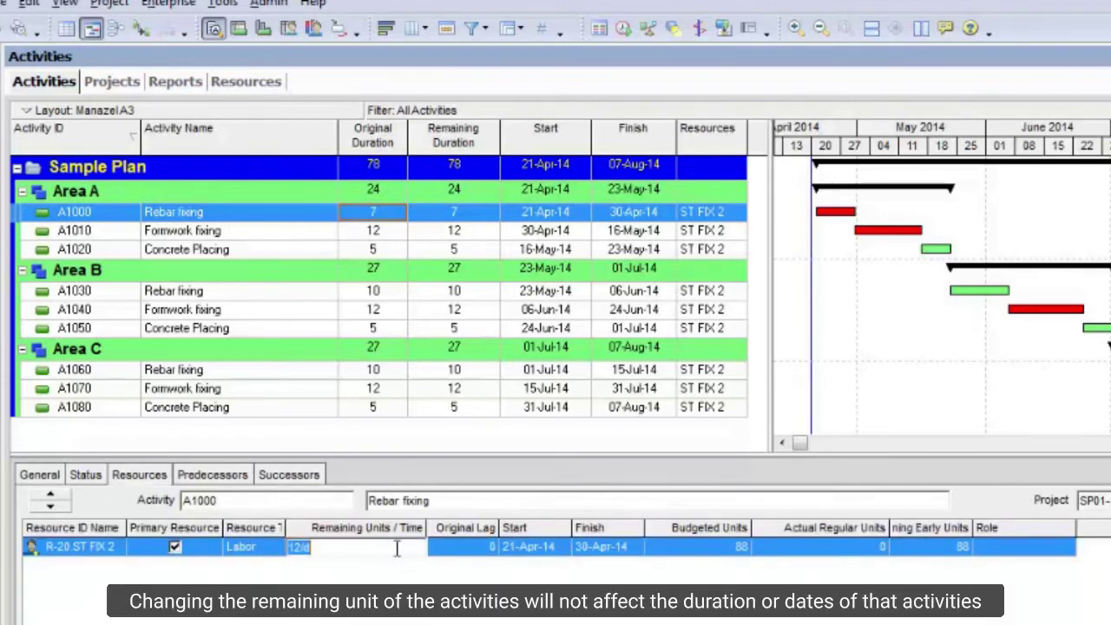
left_click(314, 546)
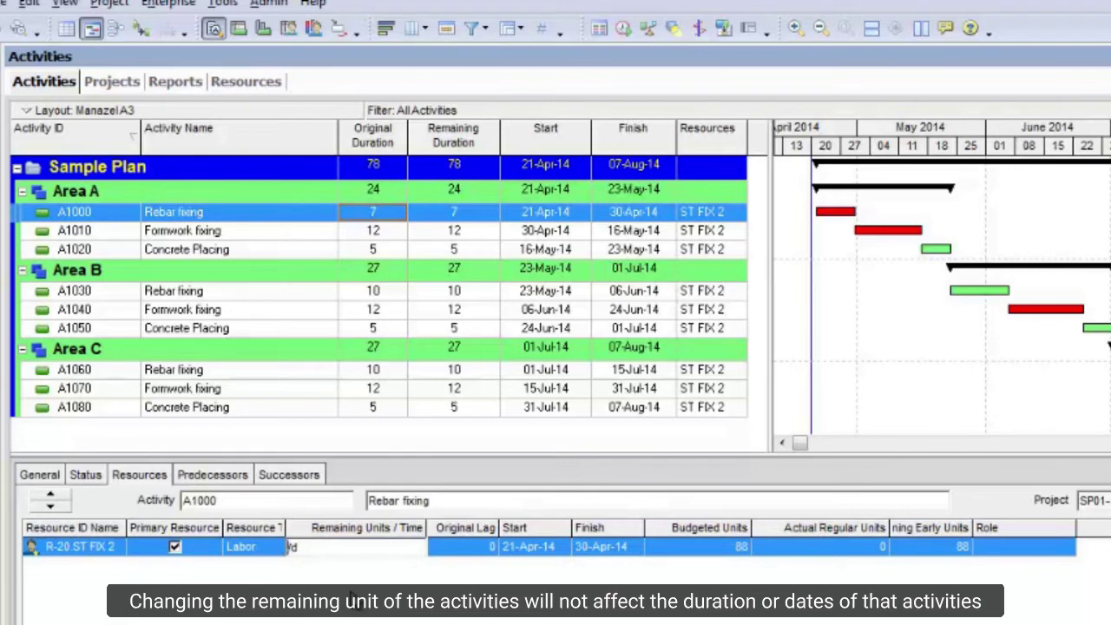
type("8")
key("Return")
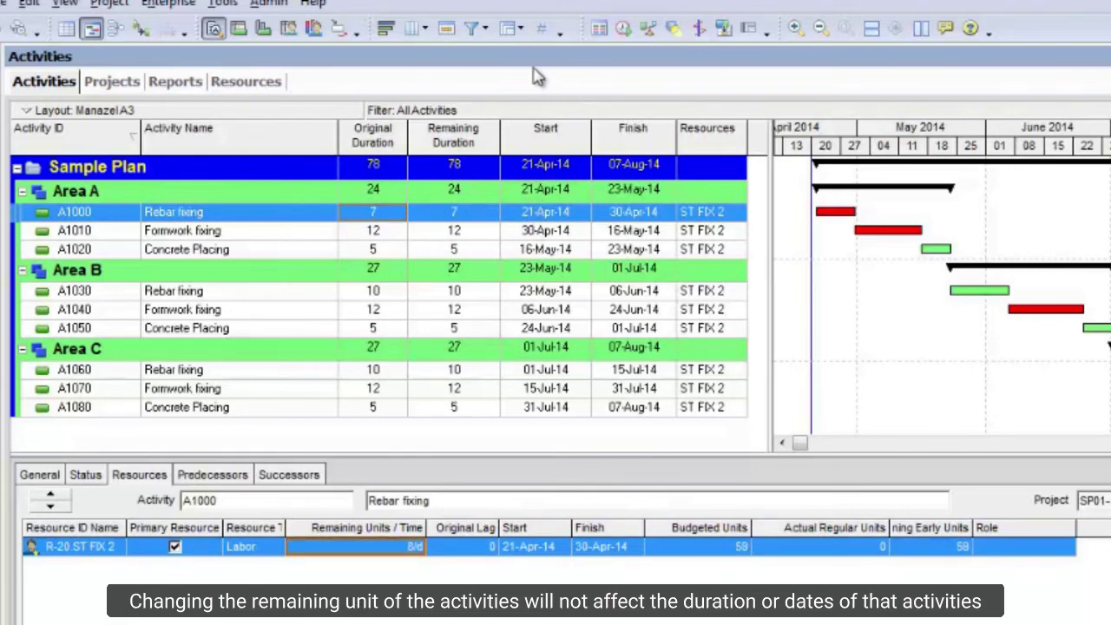
left_click(621, 32)
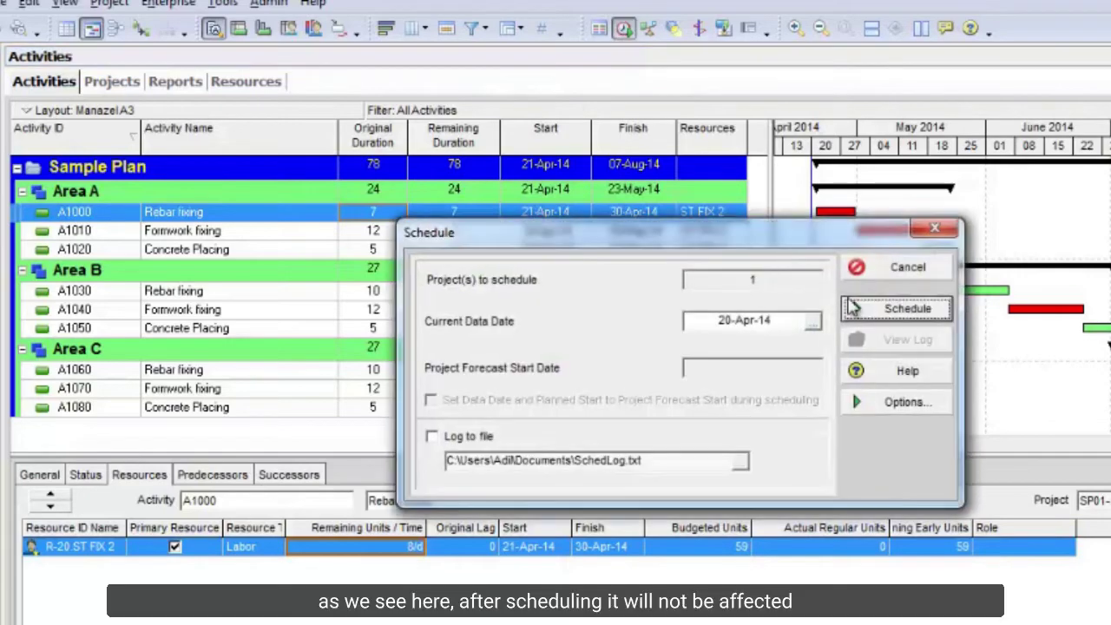
left_click(905, 309)
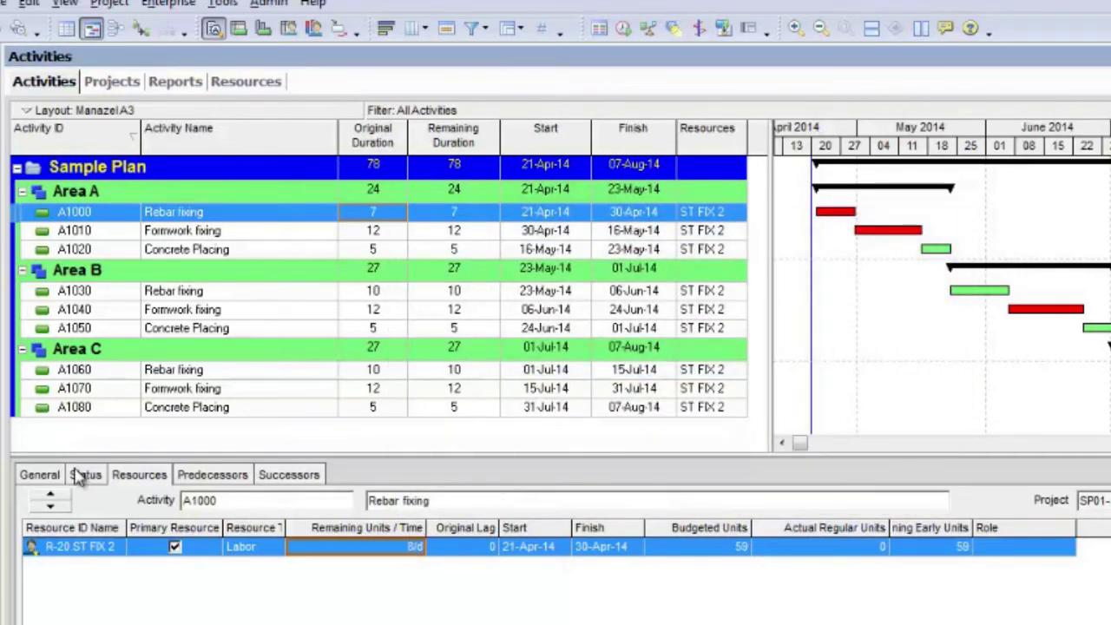
Review A1000's General settings, then check its resource assignment at 8/d with 55 budgeted units
left_click(40, 475)
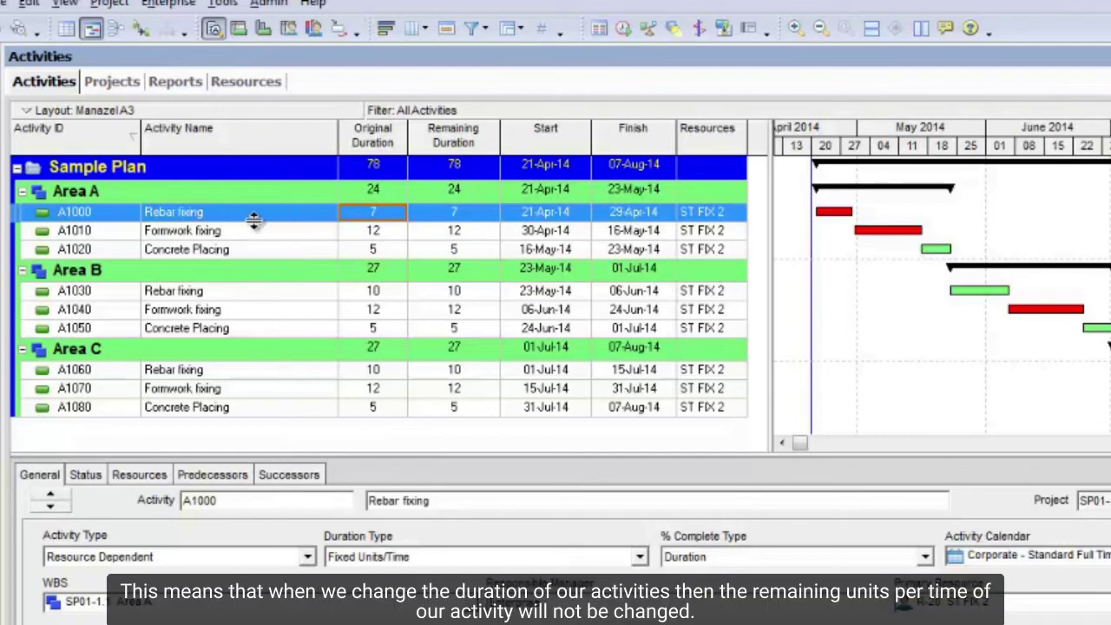
left_click(291, 228)
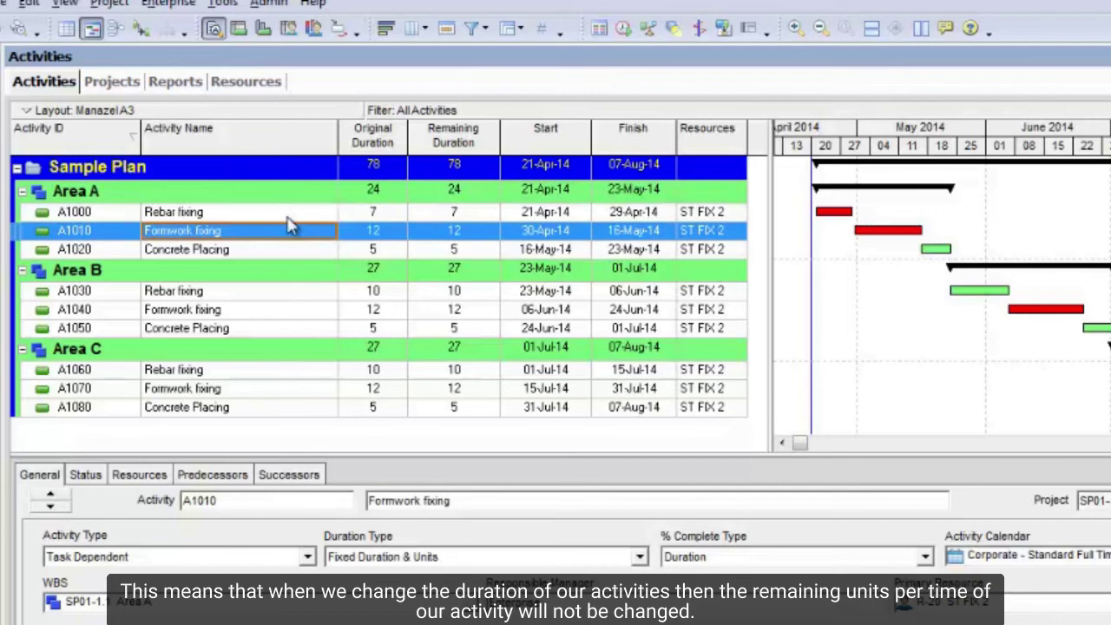
key("Up")
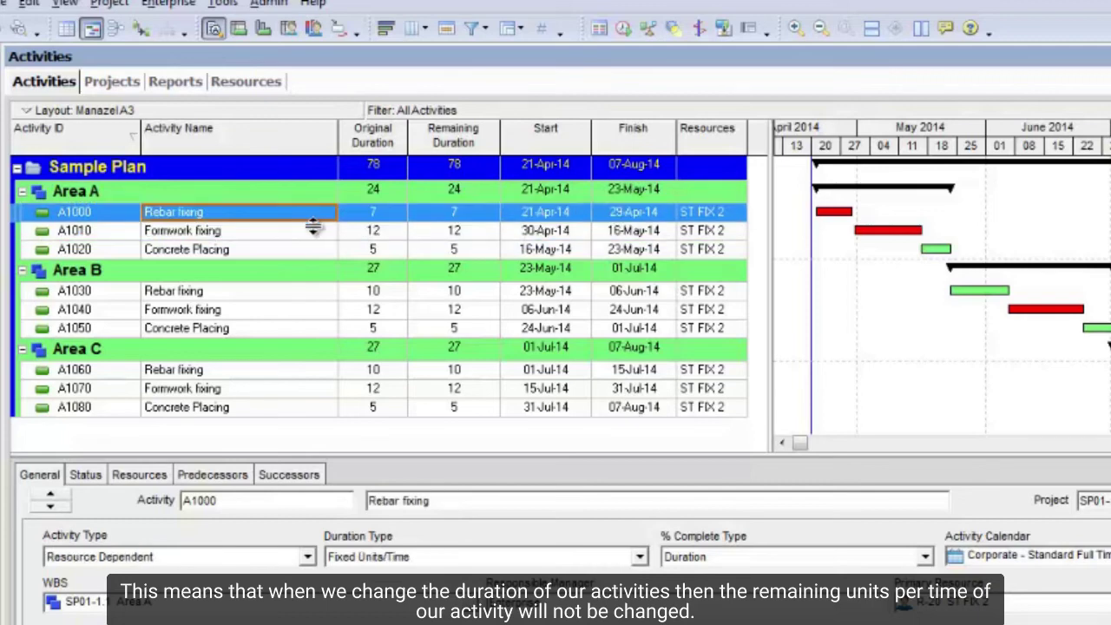
left_click(150, 477)
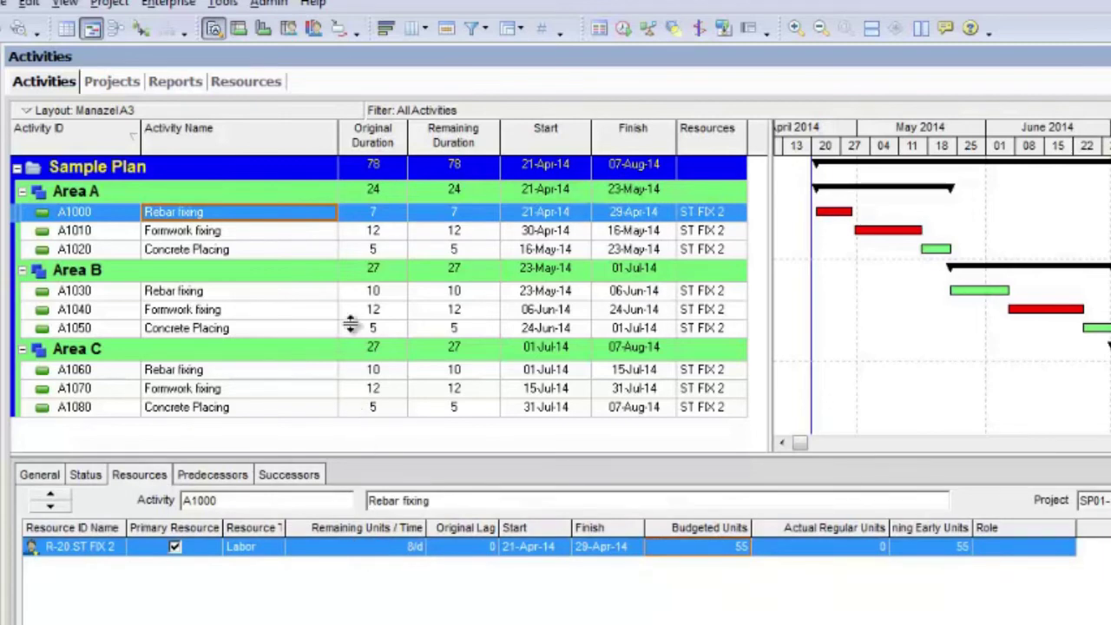
Change A1000's Original Duration from 7 to 15 days and confirm Fixed Units/Time
left_click(380, 217)
left_click(380, 217)
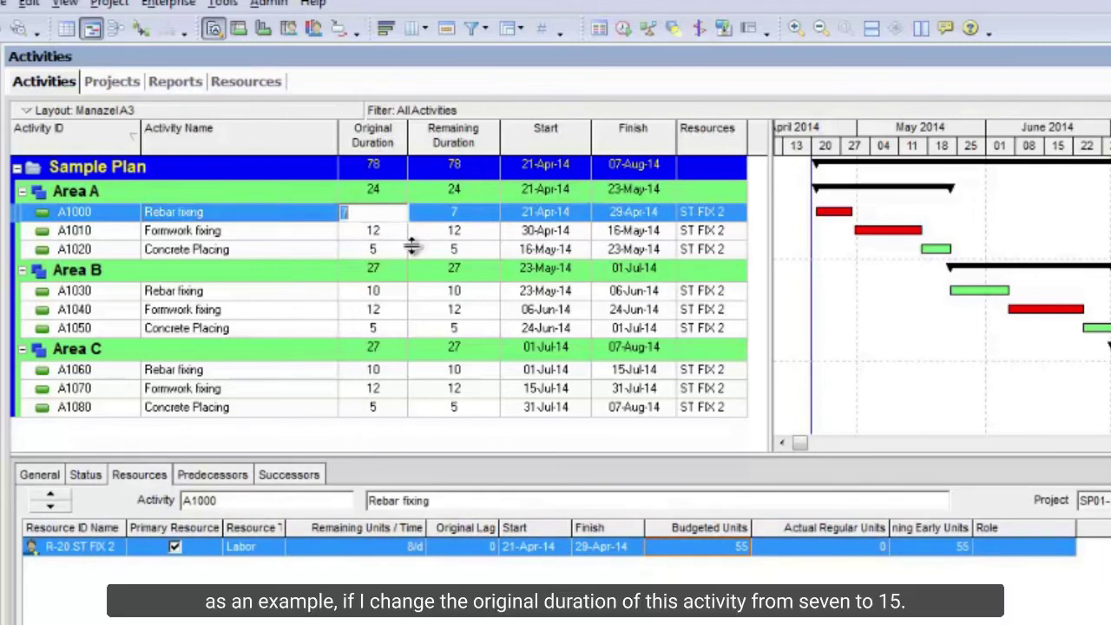
type("15")
key("Return")
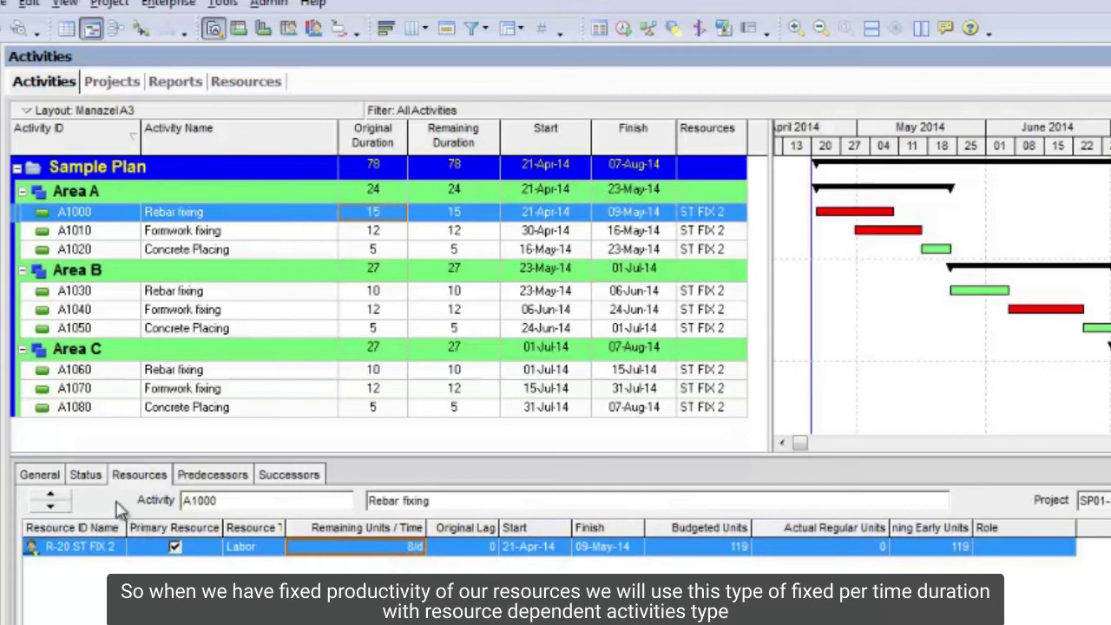
left_click(47, 479)
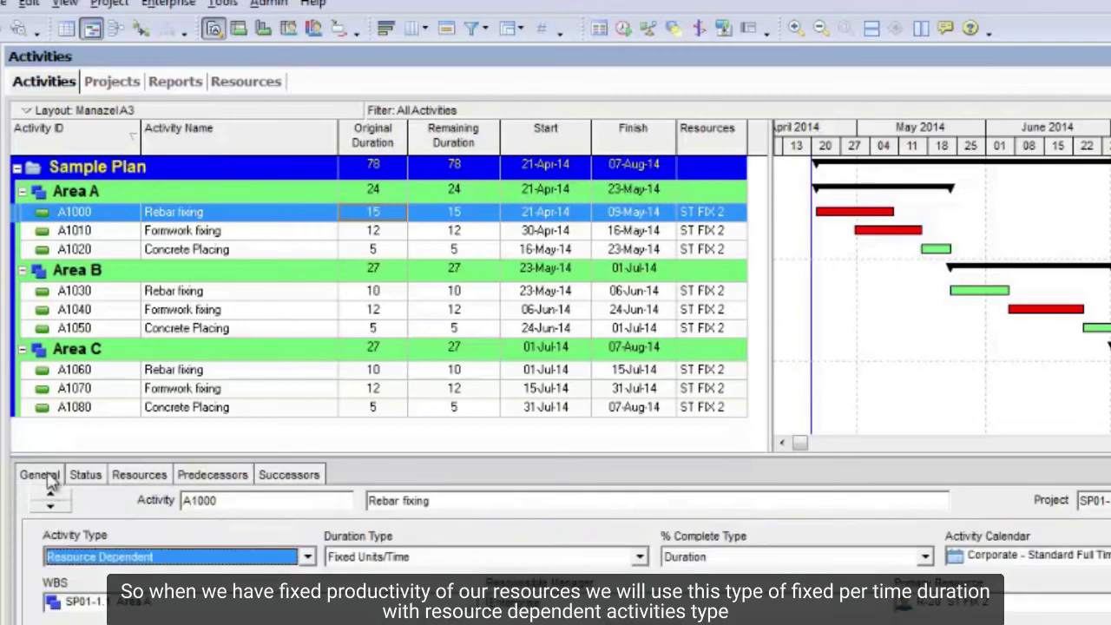